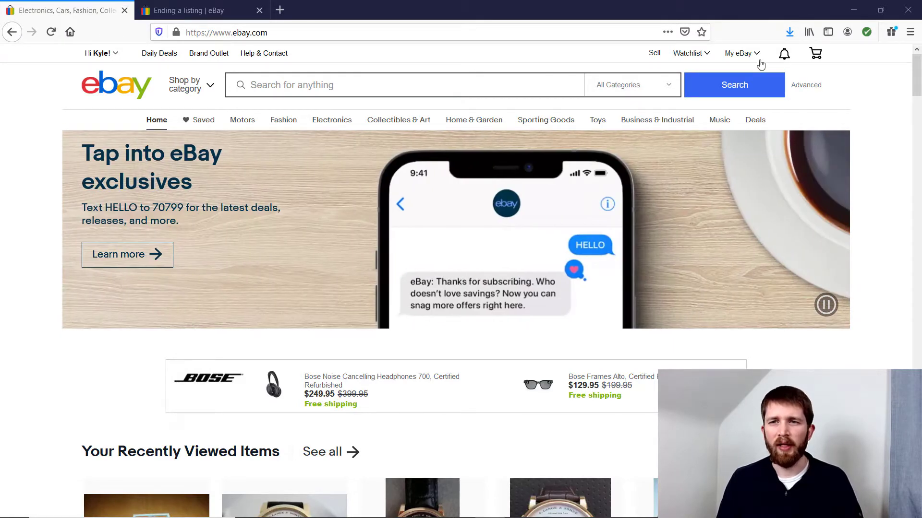
- Bring up the My eBay dropdown menu from the home page header
mouse_move(751, 58)
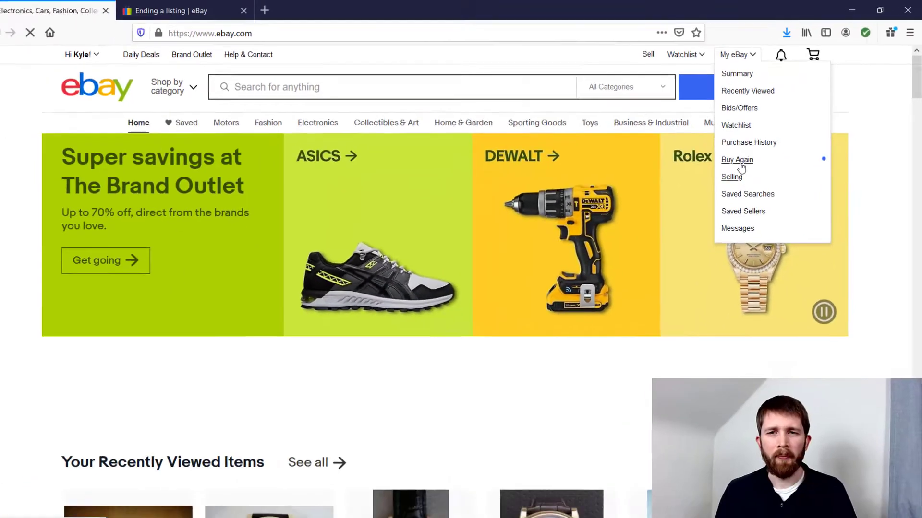
- Open Seller Hub's Active listings and scroll down to the Weather Report FORECAST: TOMORROW CD set
left_click(512, 381)
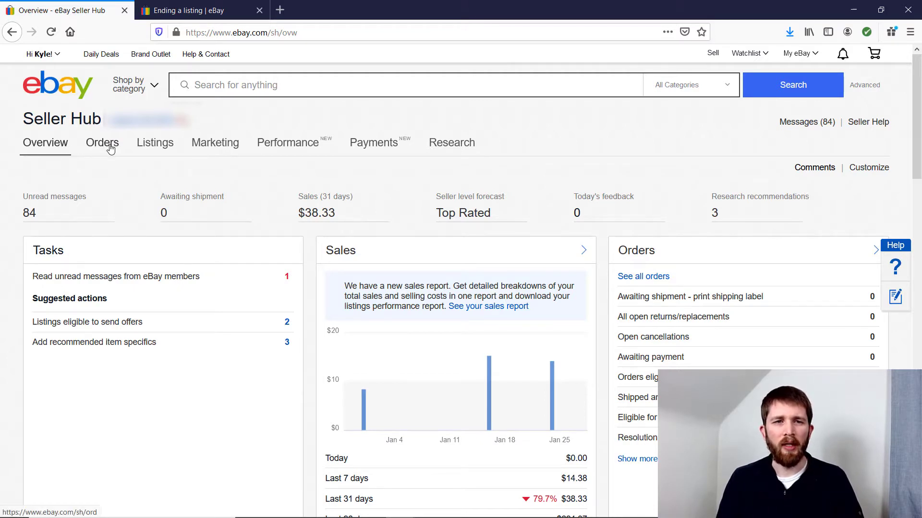
mouse_move(156, 150)
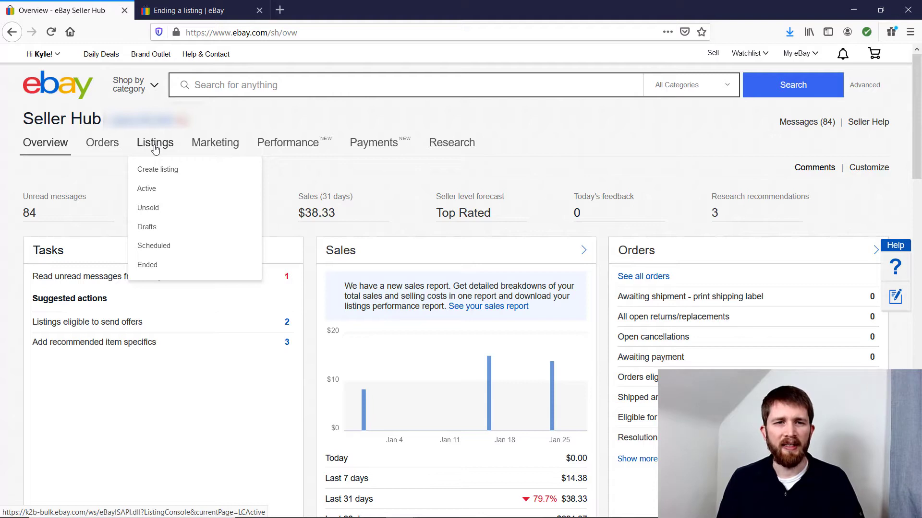
left_click(152, 148)
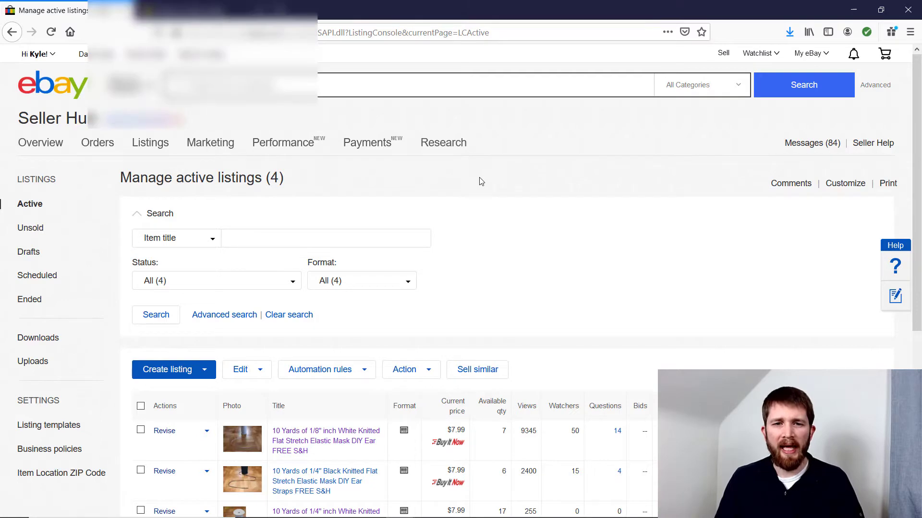
scroll(480, 182, "down", 2)
scroll(480, 144, "down", 4)
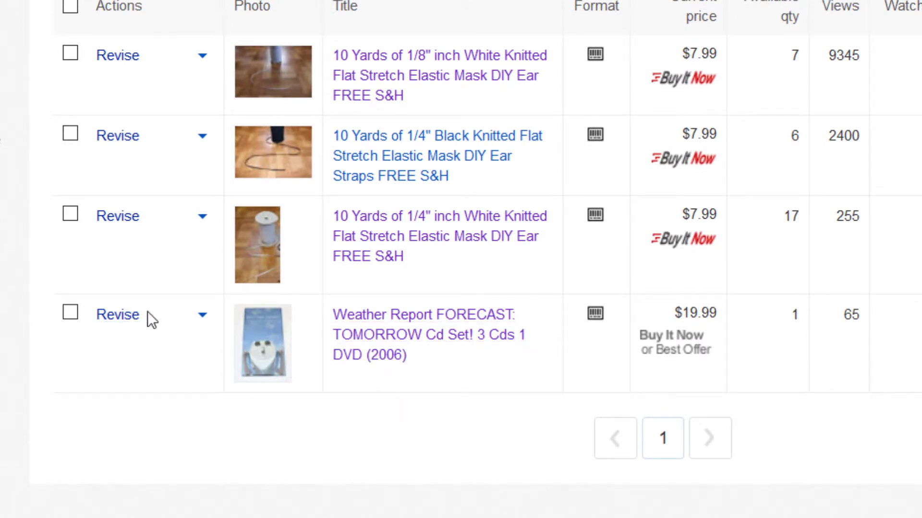
- Choose End item for the Weather Report CD listing and sign in again with the account password
left_click(202, 316)
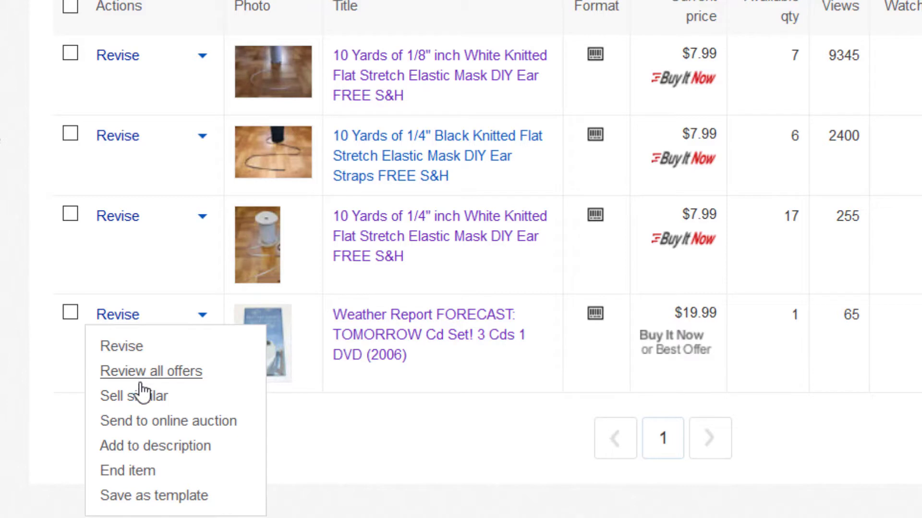
left_click(142, 475)
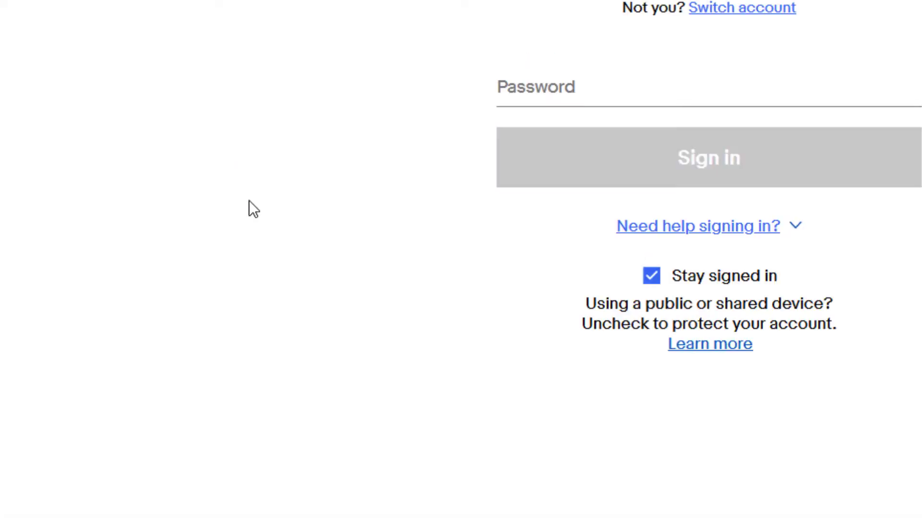
left_click(566, 84)
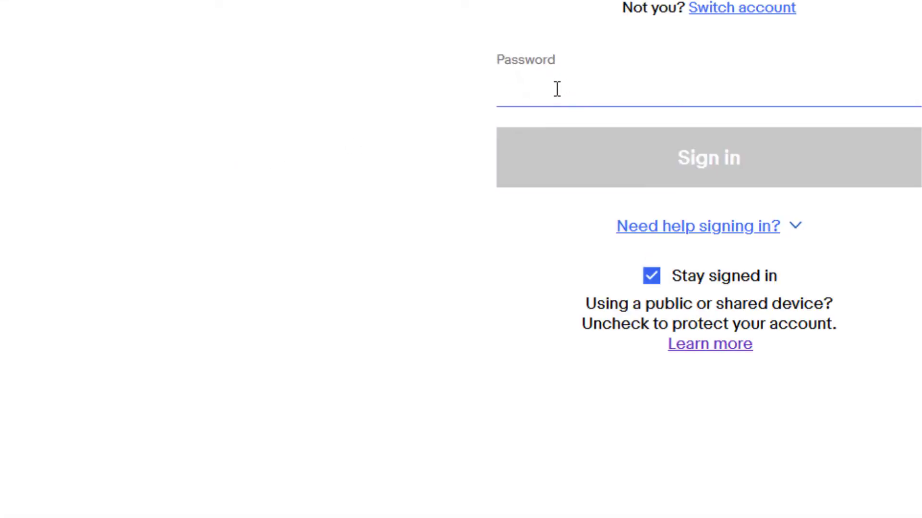
type("*****")
key("Return")
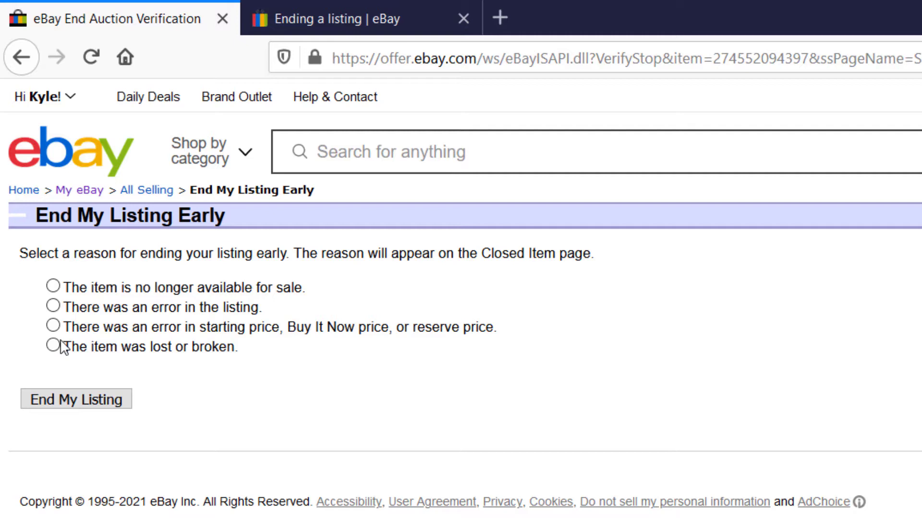
- End the Weather Report listing with the reason 'The item is no longer available for sale.'
left_click(53, 287)
left_click(105, 403)
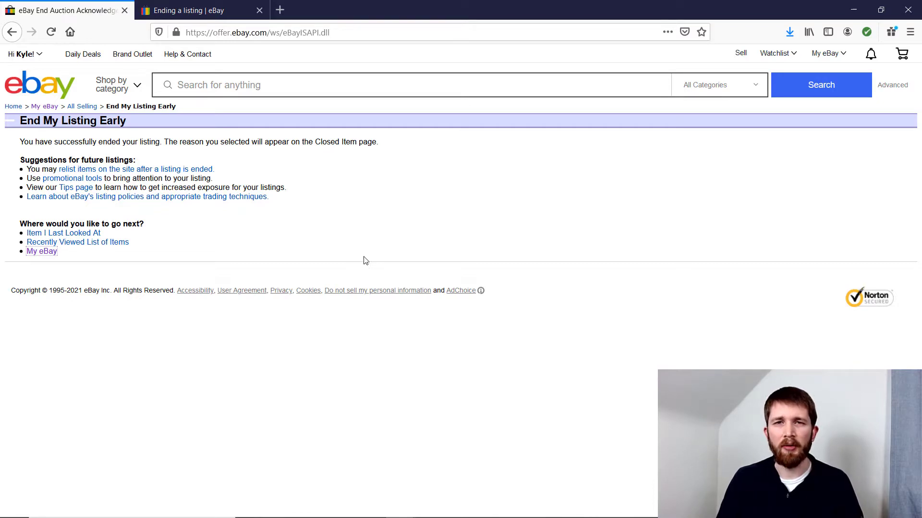
mouse_move(824, 57)
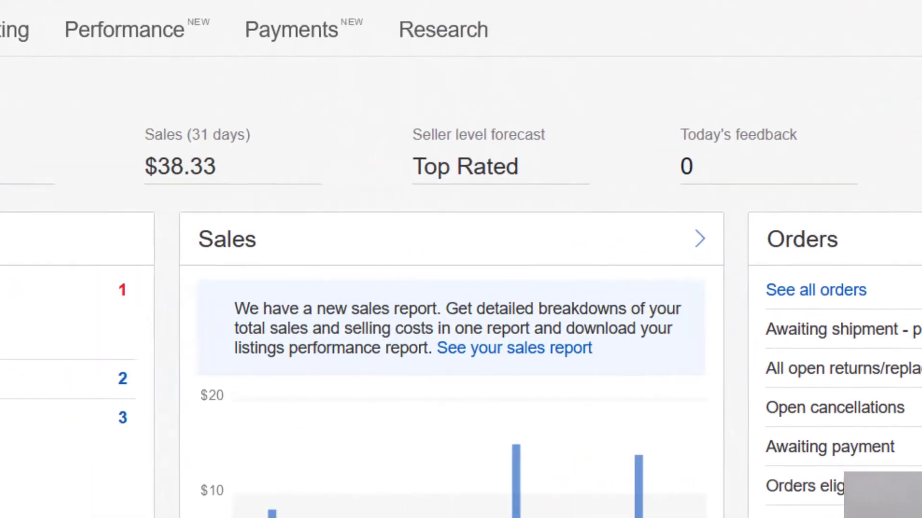
- Open the Relist form for the ended Weather Report CD listing, then return to eBay's home page
mouse_move(302, 42)
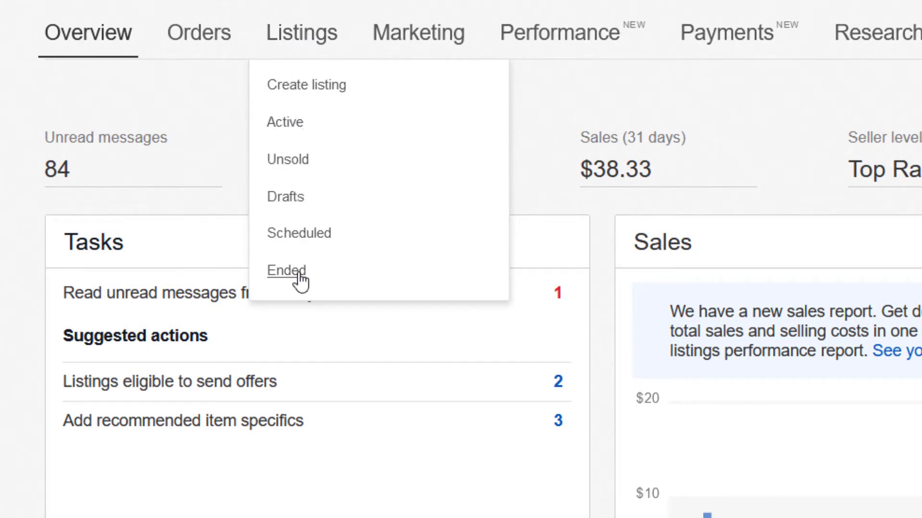
left_click(317, 272)
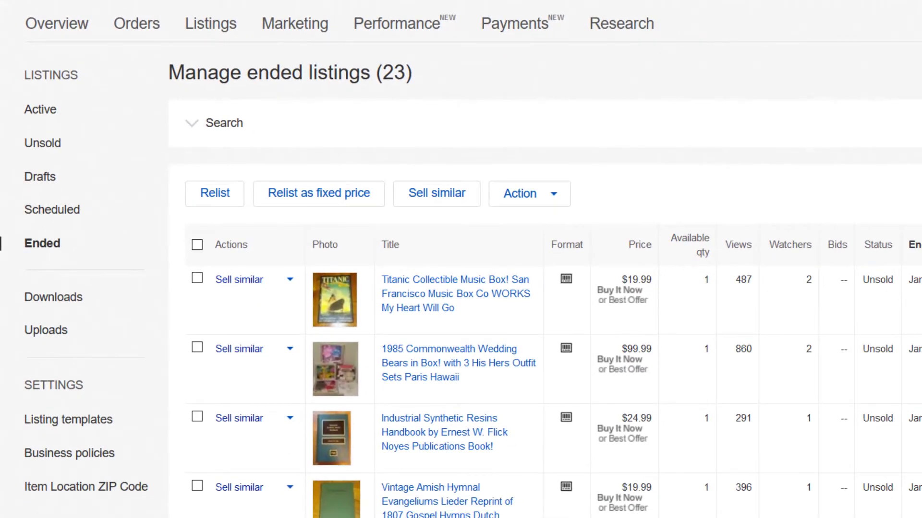
scroll(524, 323, "down", 20)
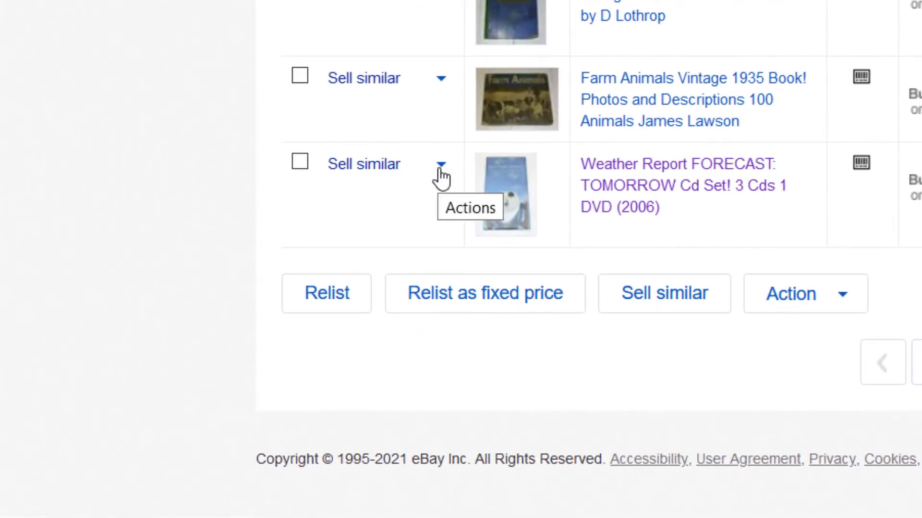
left_click(440, 168)
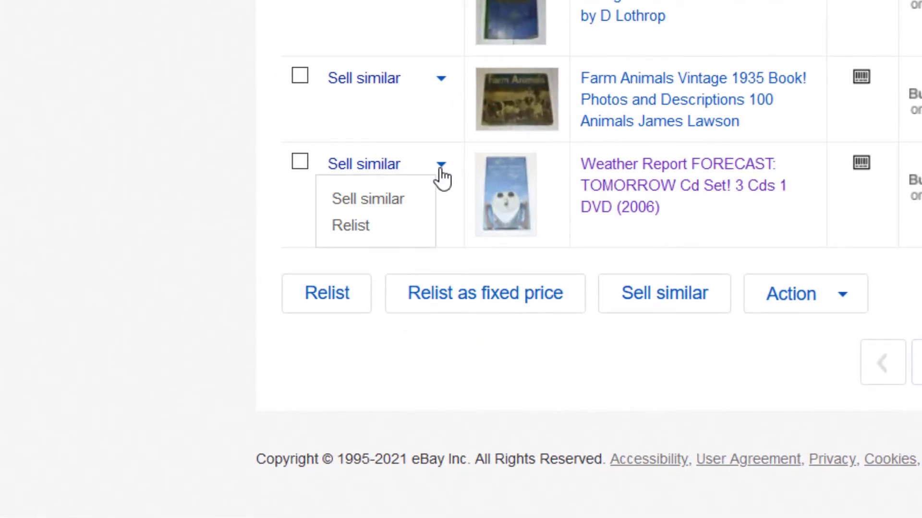
left_click(357, 233)
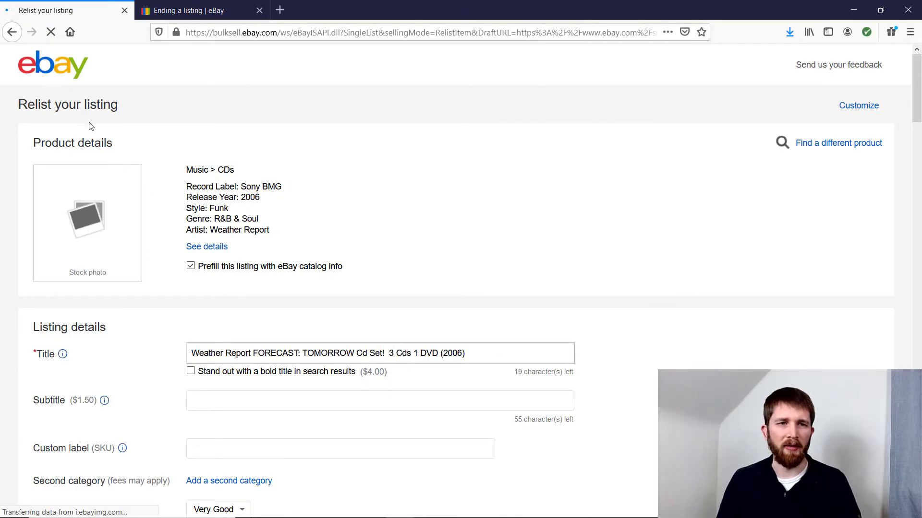
left_click(66, 69)
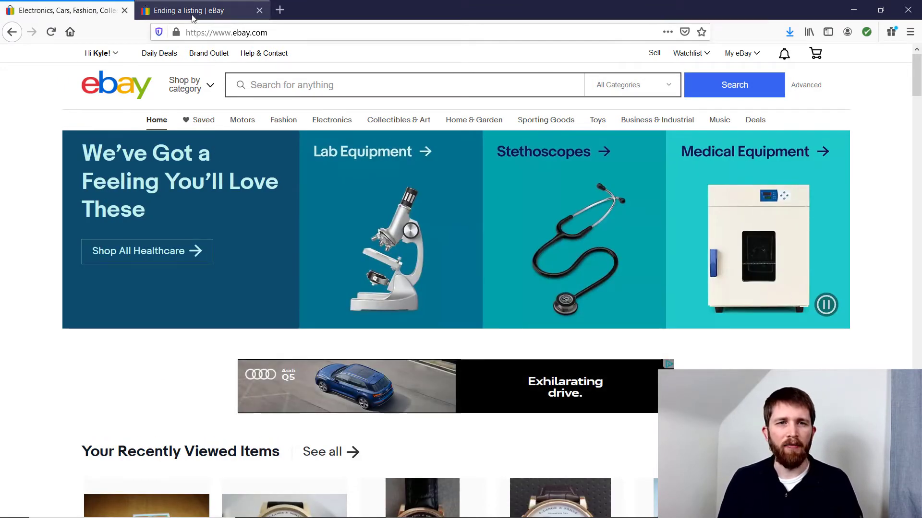
left_click(192, 15)
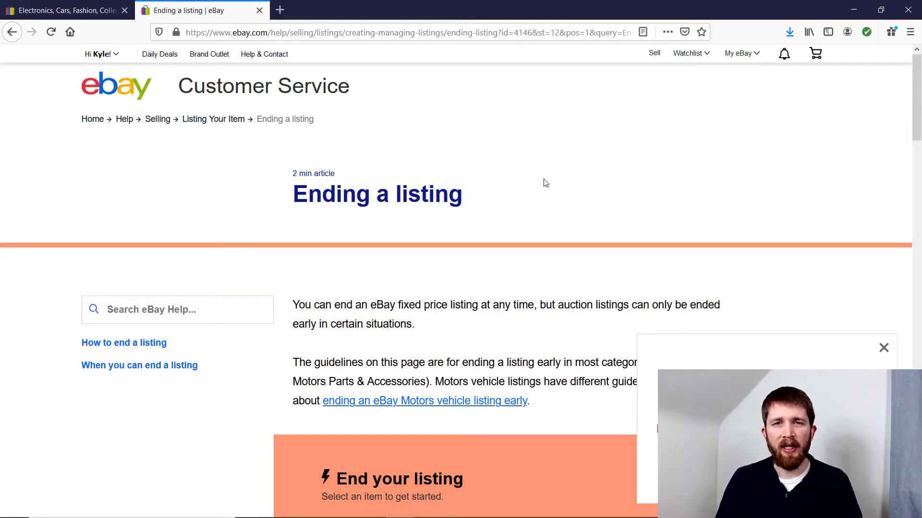
- Scroll the 'Ending a listing' article down to 'You can end your auction listing early if'
scroll(579, 173, "down", 5)
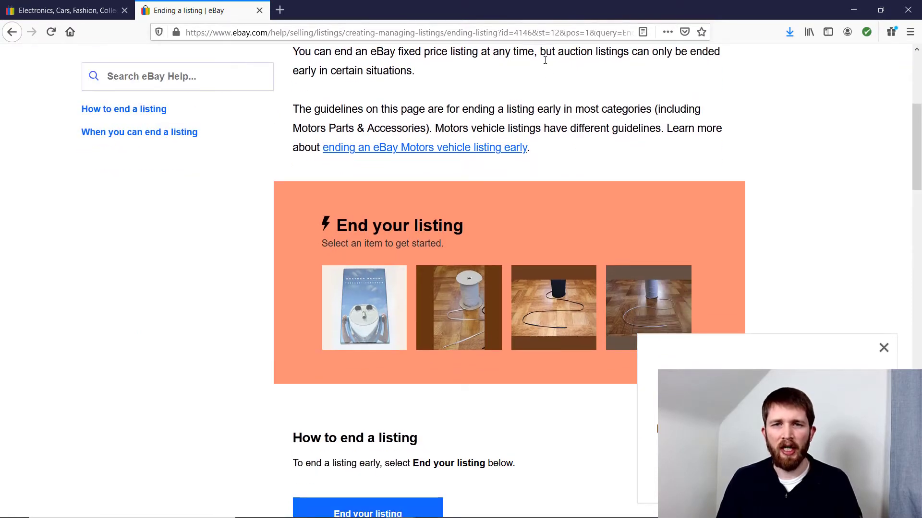
scroll(549, 84, "down", 1)
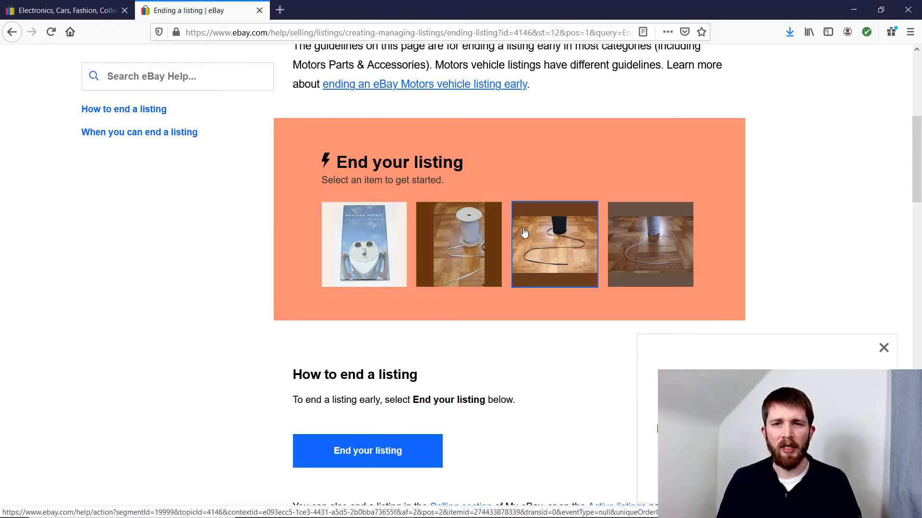
scroll(496, 212, "down", 1)
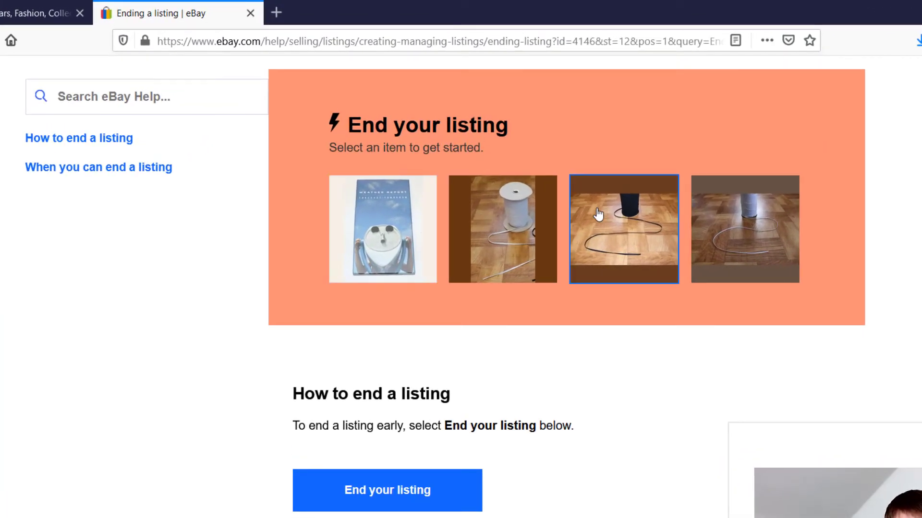
scroll(512, 319, "down", 3)
scroll(511, 319, "down", 2)
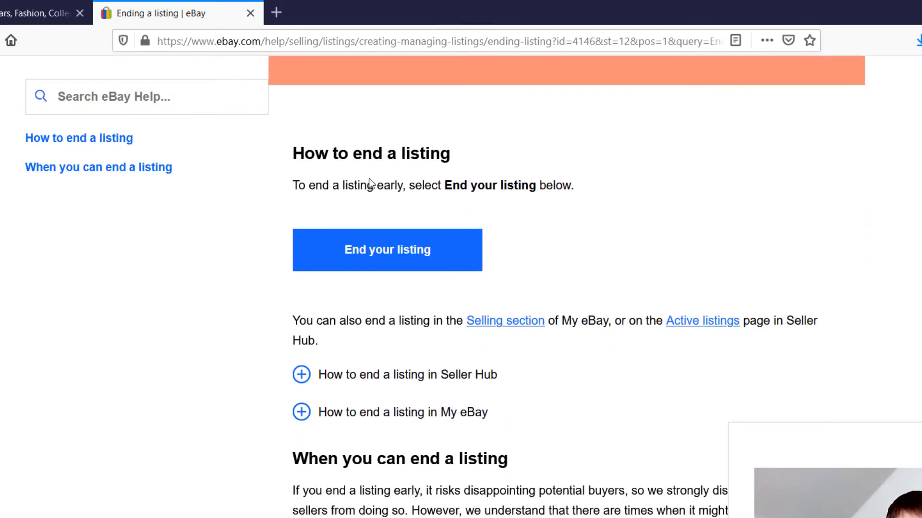
scroll(369, 180, "down", 2)
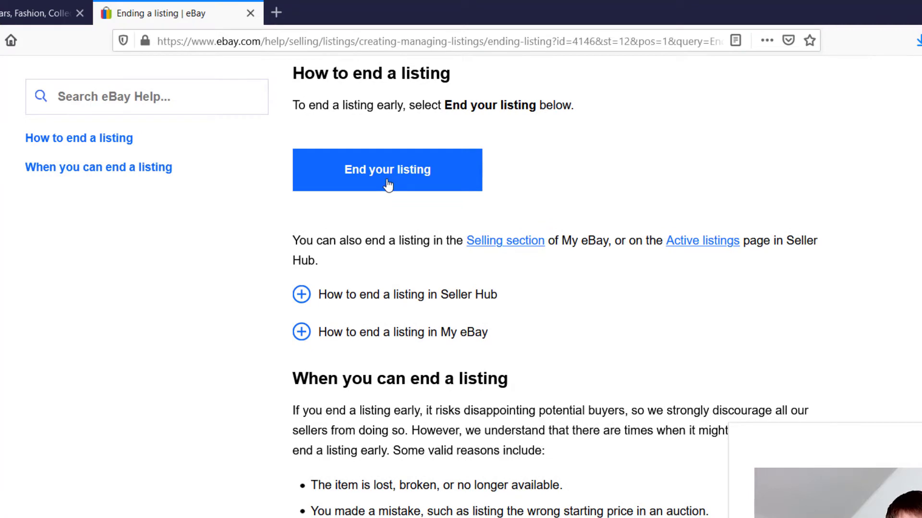
scroll(384, 232, "down", 2)
scroll(377, 241, "down", 4)
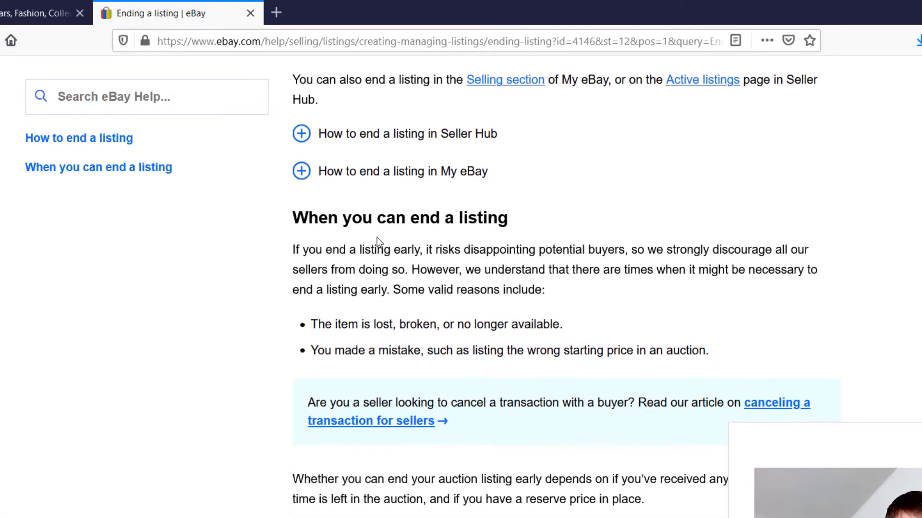
scroll(368, 219, "down", 2)
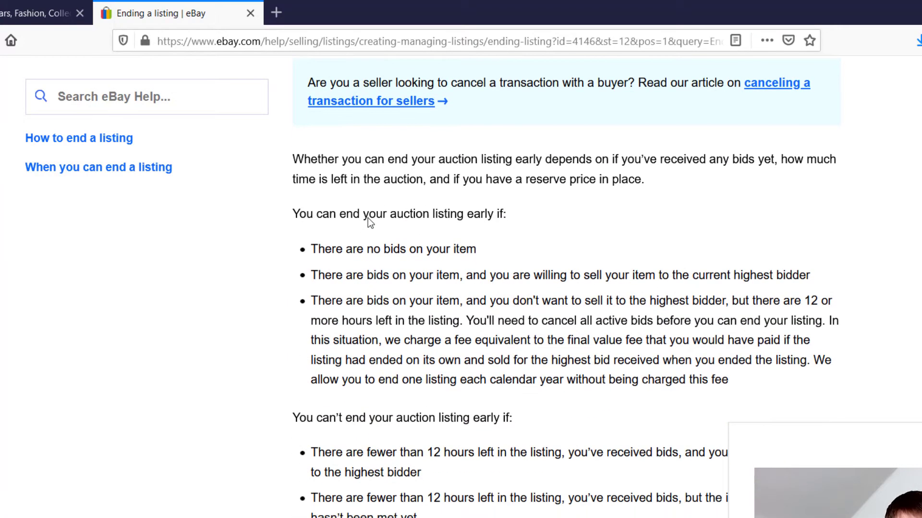
scroll(307, 144, "down", 2)
- Highlight the heading and first two early-ending conditions while reading, then clear the highlight
left_click_drag(299, 135, 504, 159)
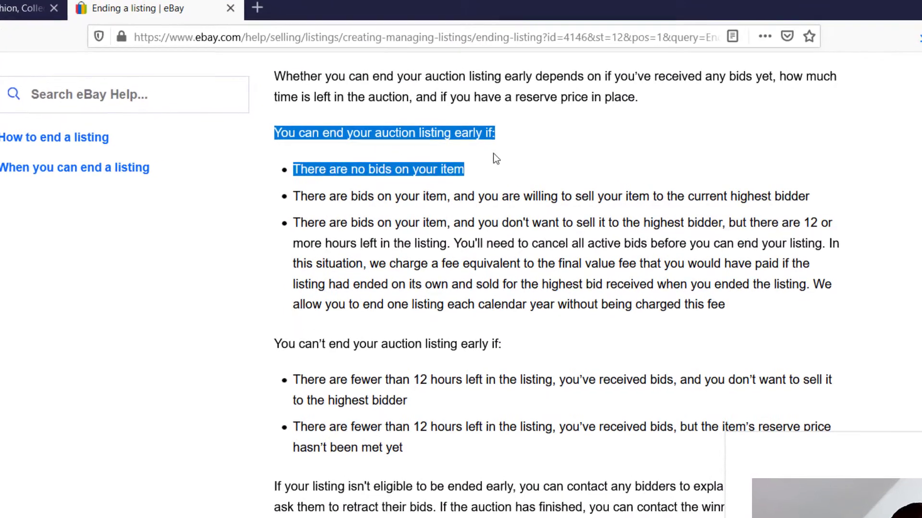
left_click_drag(379, 160, 803, 213)
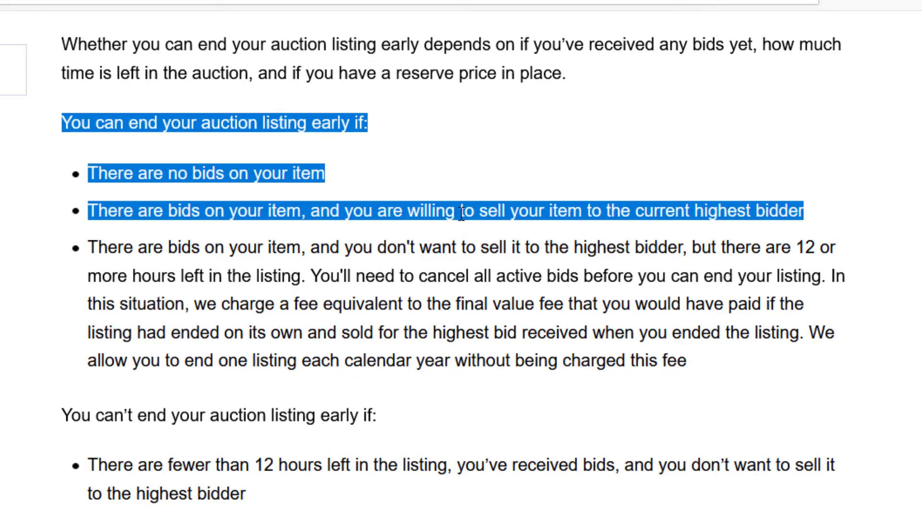
left_click(253, 212)
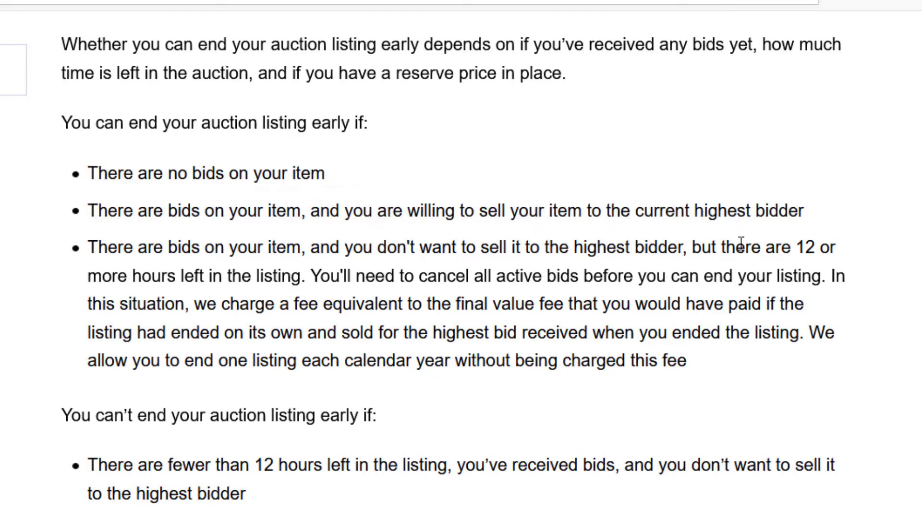
left_click_drag(620, 212, 720, 212)
left_click(665, 214)
- Highlight the third condition through the cancel-bids and fee explanation, then clear it
scroll(171, 240, "down", 2)
left_click_drag(98, 133, 235, 126)
left_click(257, 132)
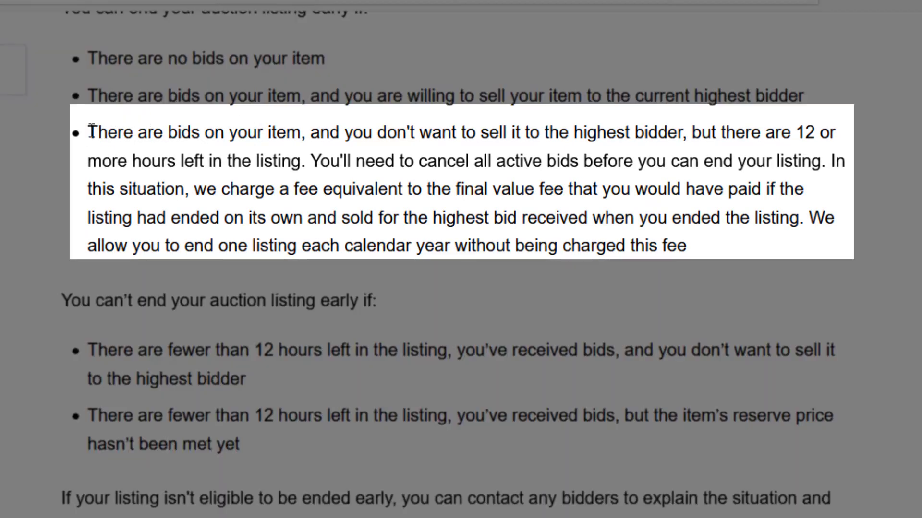
left_click_drag(91, 133, 658, 151)
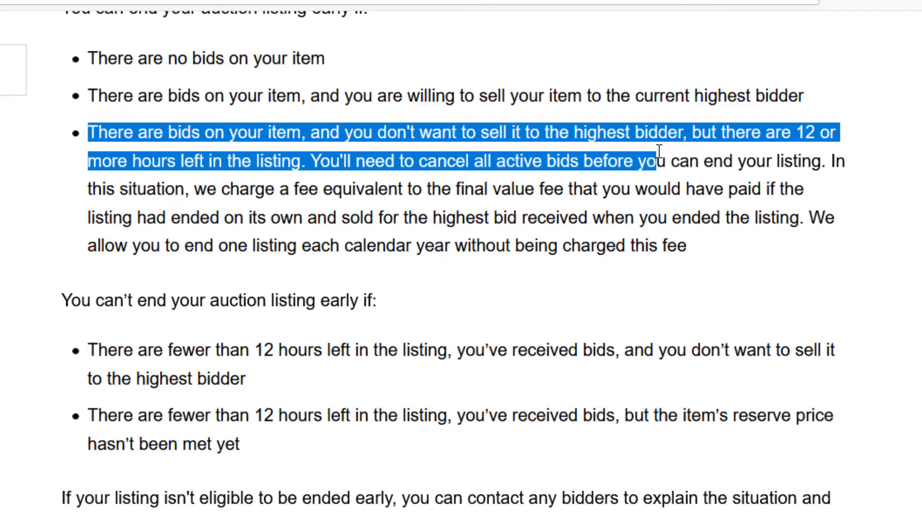
left_click_drag(658, 151, 673, 181)
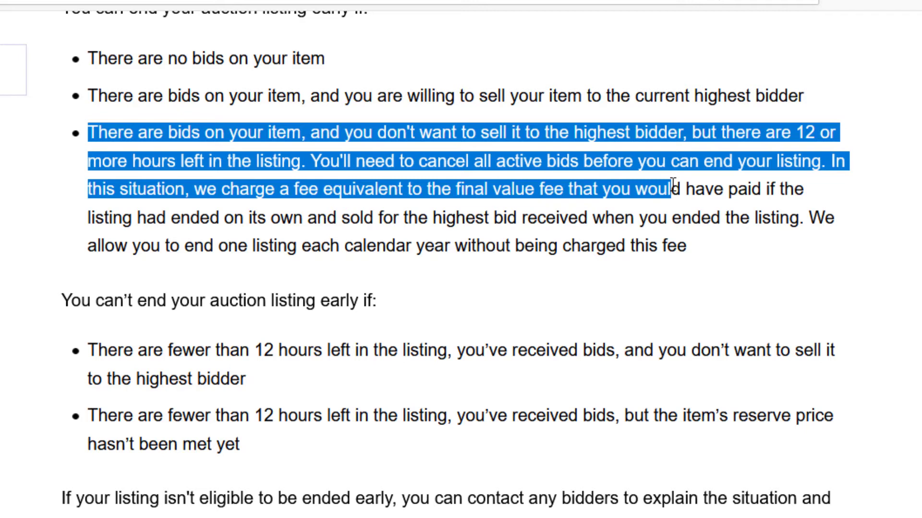
left_click_drag(673, 185, 682, 214)
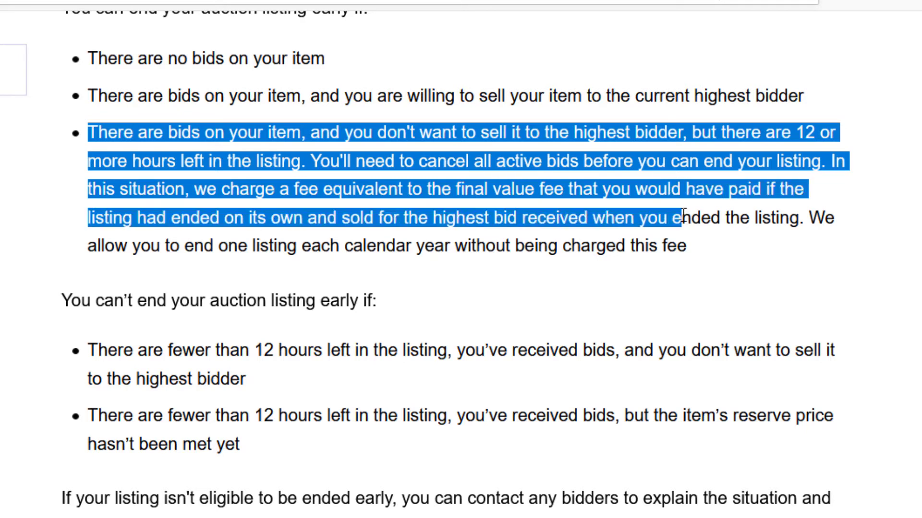
left_click(135, 140)
- Scroll past the Tip box to the Top Takeaway about ending a damaged item's listing
scroll(192, 144, "down", 2)
scroll(191, 140, "down", 3)
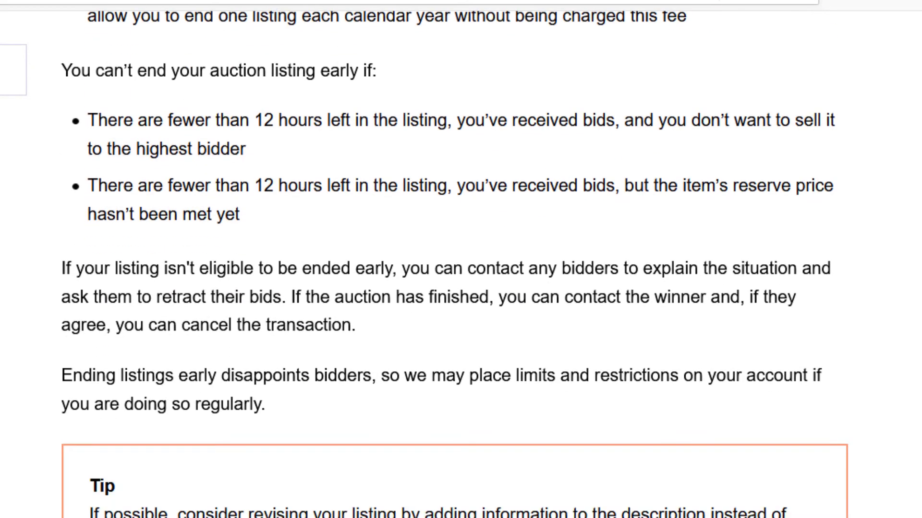
scroll(243, 117, "down", 2)
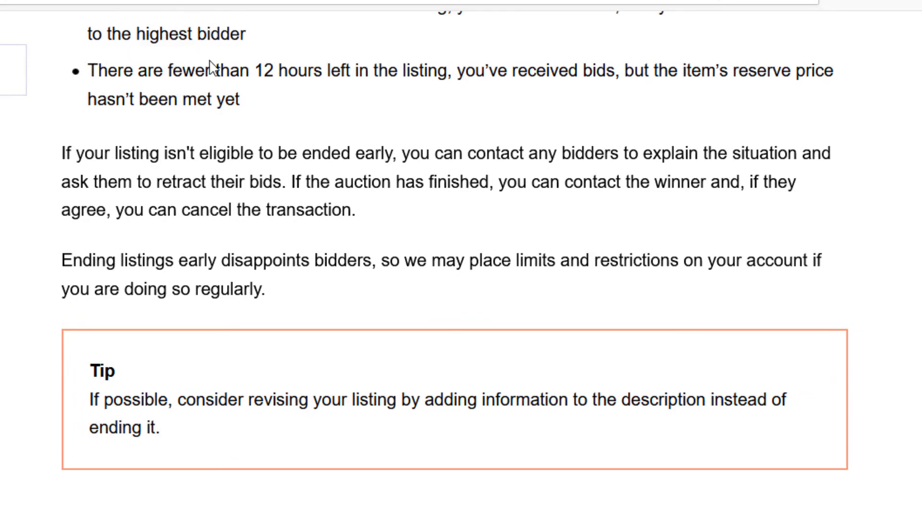
scroll(211, 72, "down", 6)
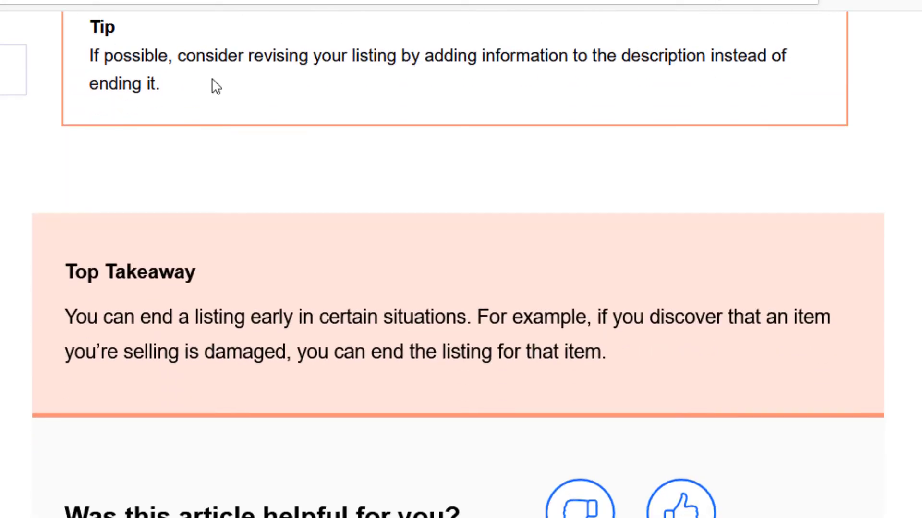
scroll(213, 81, "up", 20)
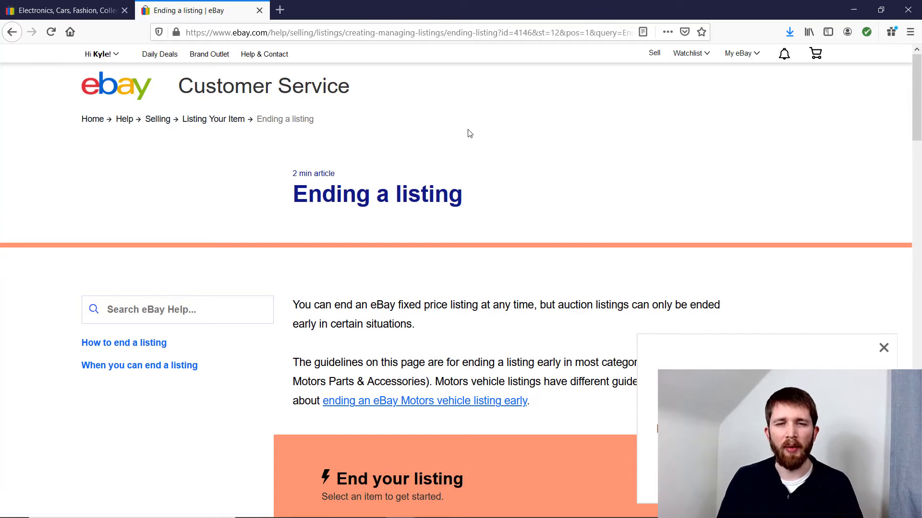
- Switch from the help article tab back to the eBay home page tab with Ctrl+Page Up
key("ctrl+Page_Up")
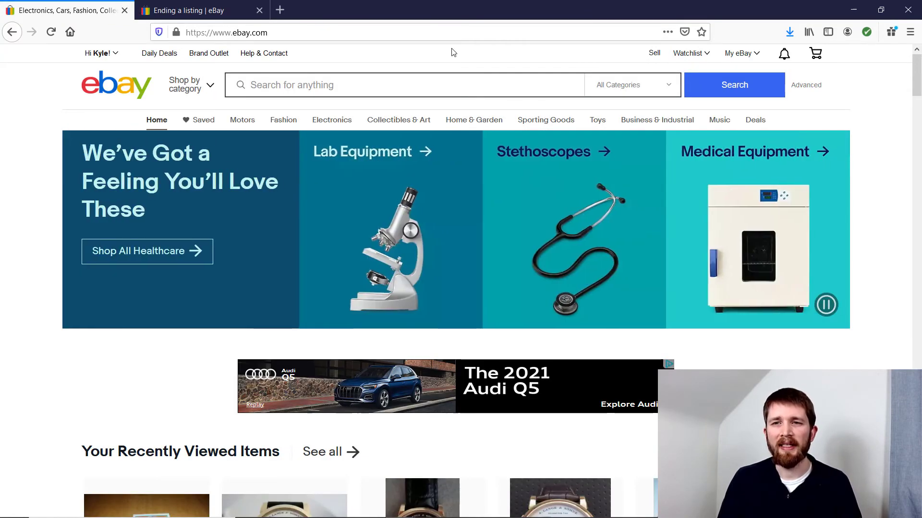
- Go to Seller Hub's Active listings via My eBay > Selling
mouse_move(742, 53)
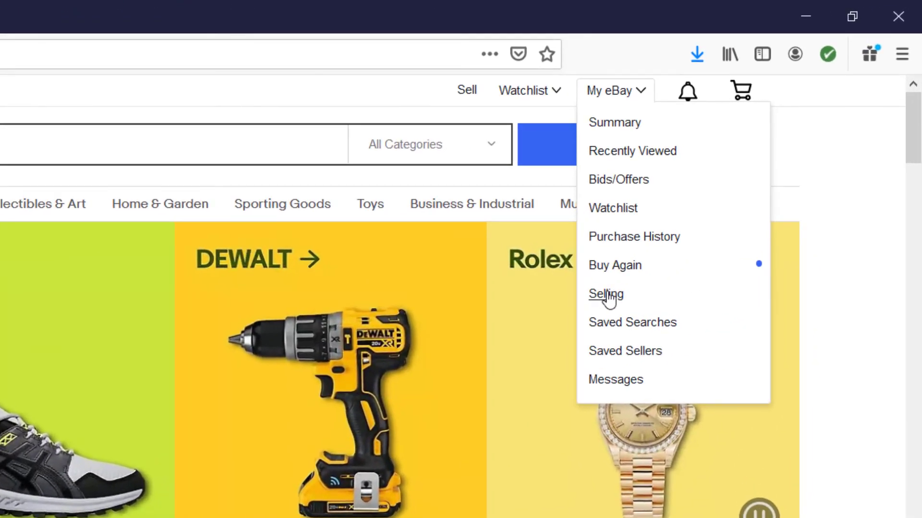
left_click(605, 295)
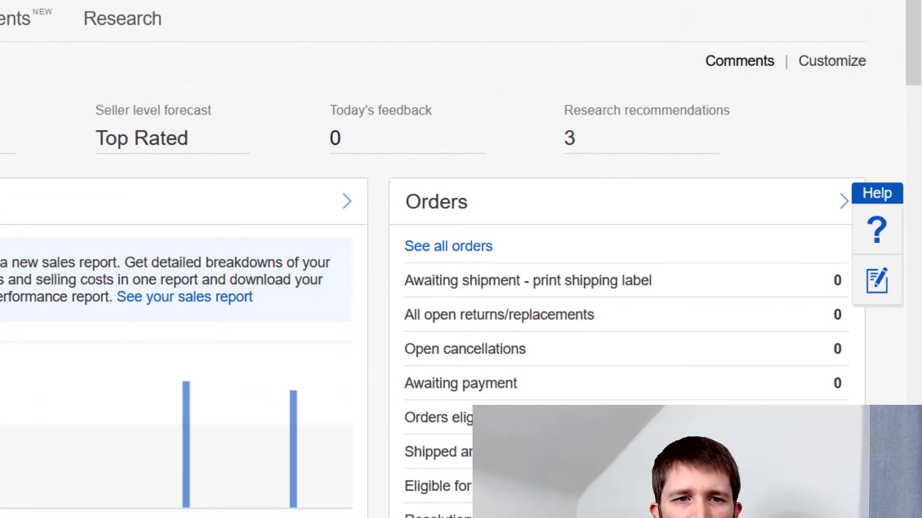
mouse_move(239, 22)
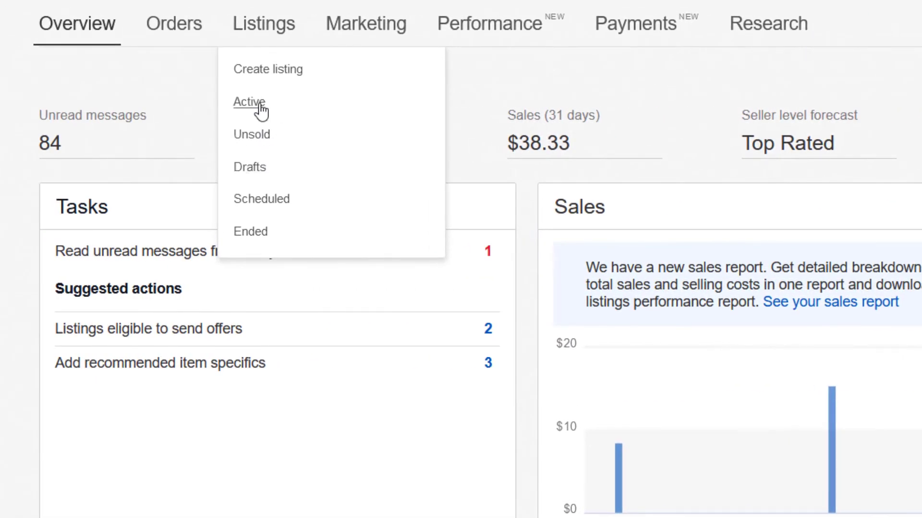
left_click(270, 112)
mouse_move(493, 38)
scroll(493, 38, "down", 5)
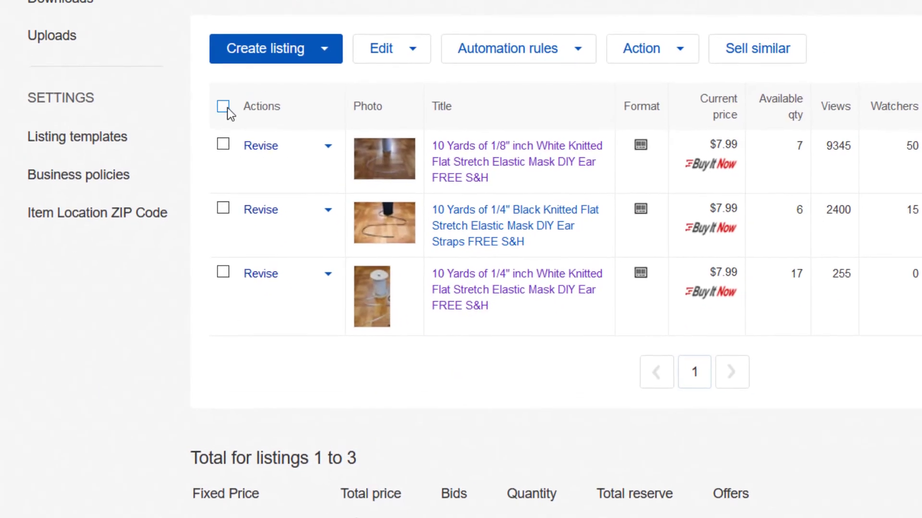
- Select all three elastic-cord listings and choose End from the Action menu
left_click(222, 108)
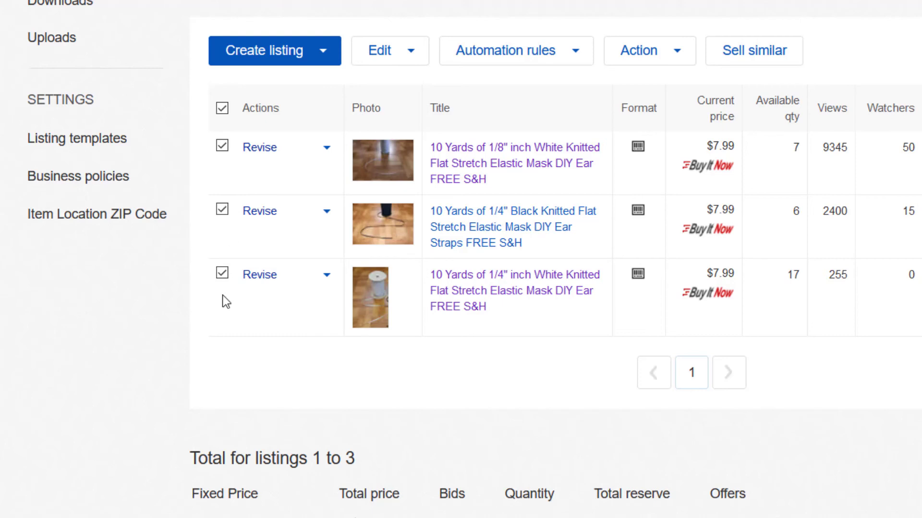
left_click(331, 54)
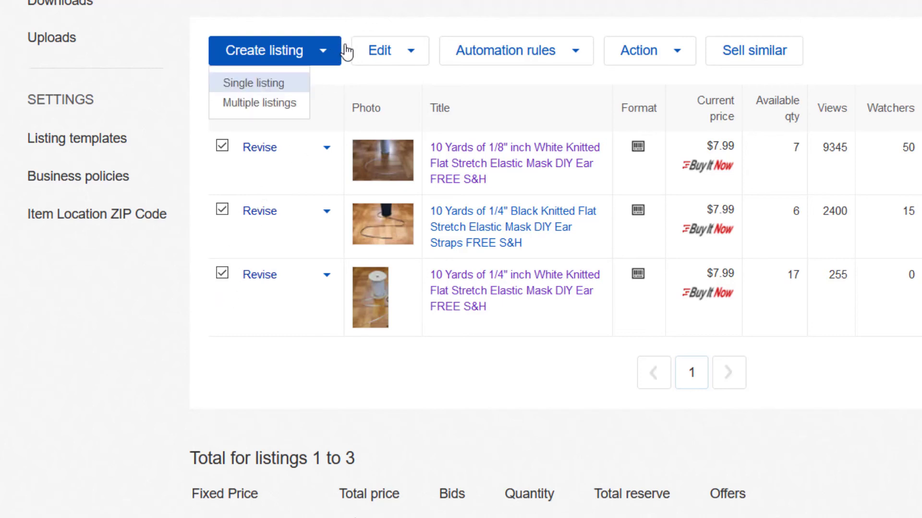
left_click(409, 53)
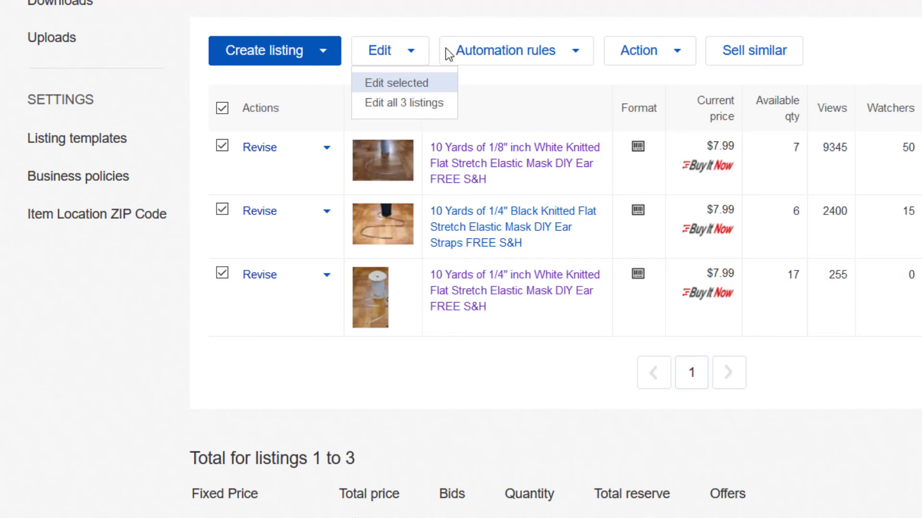
left_click(660, 60)
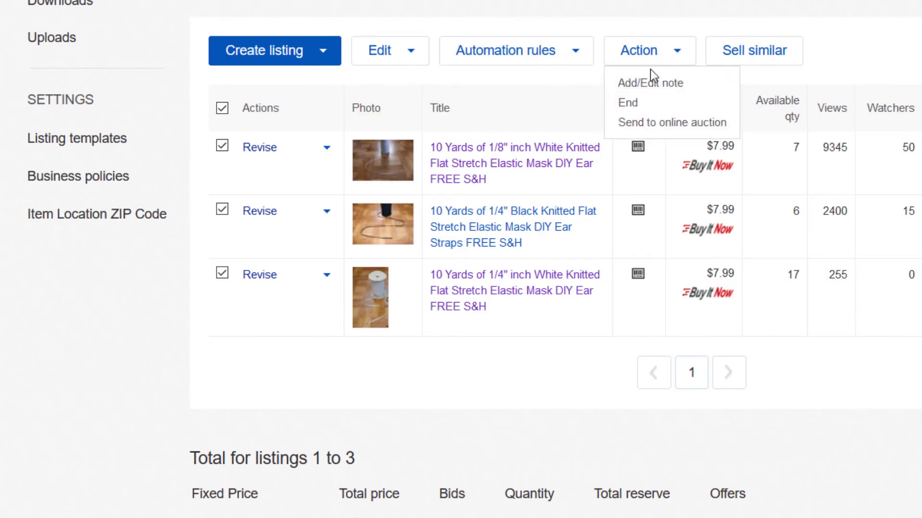
left_click(628, 103)
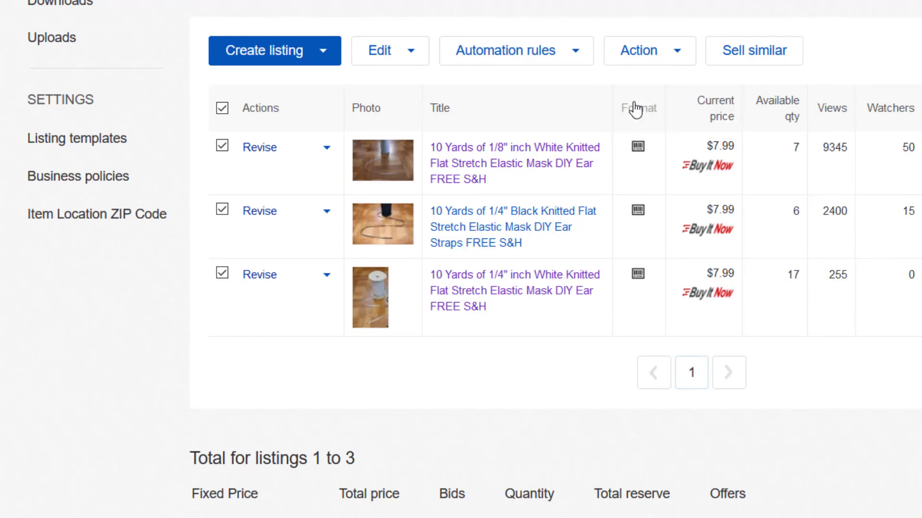